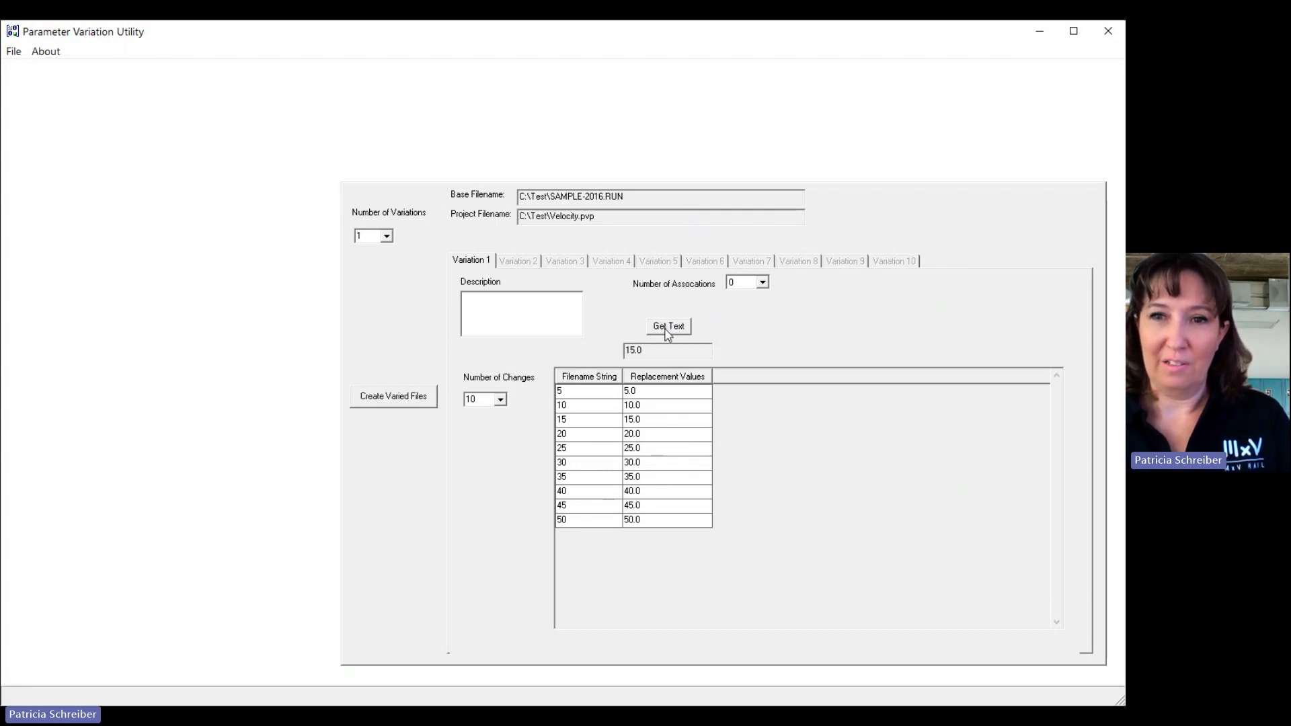
- Examine the floating-point range settings for generating the variation's replacement values, and close them without applying anything
click(669, 327)
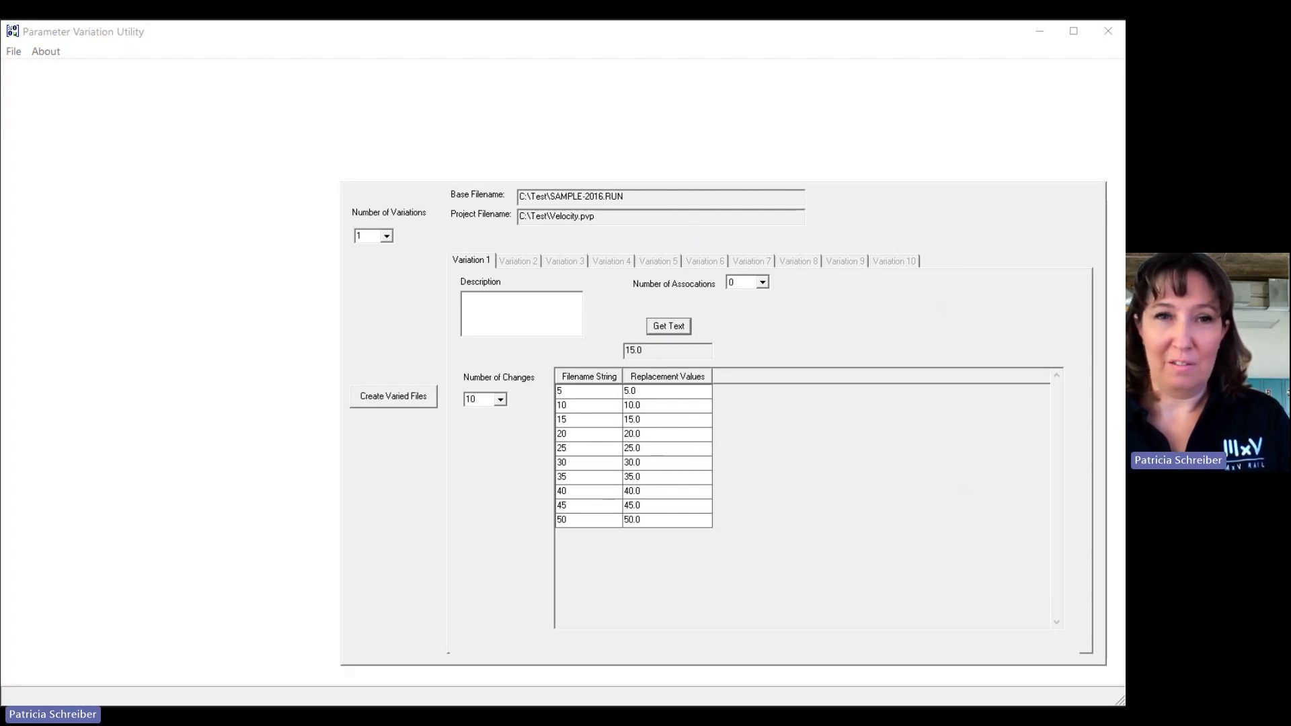
click(323, 223)
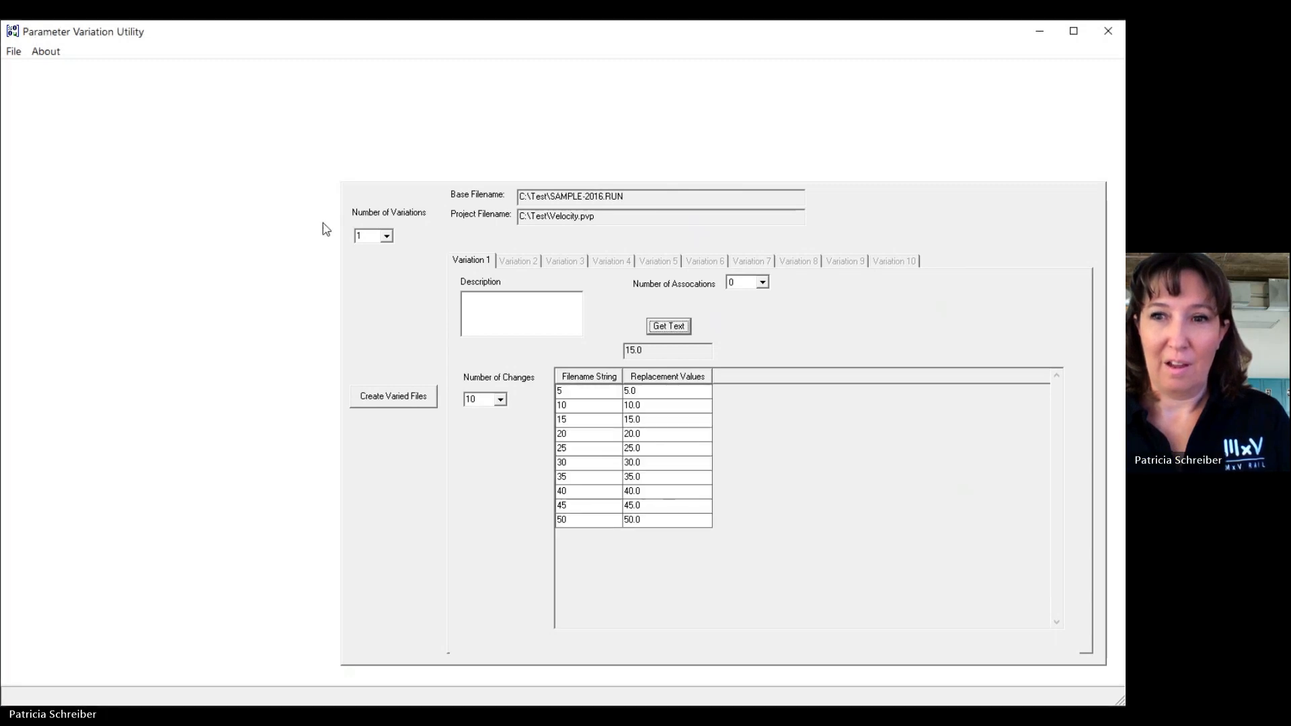
right_click(277, 457)
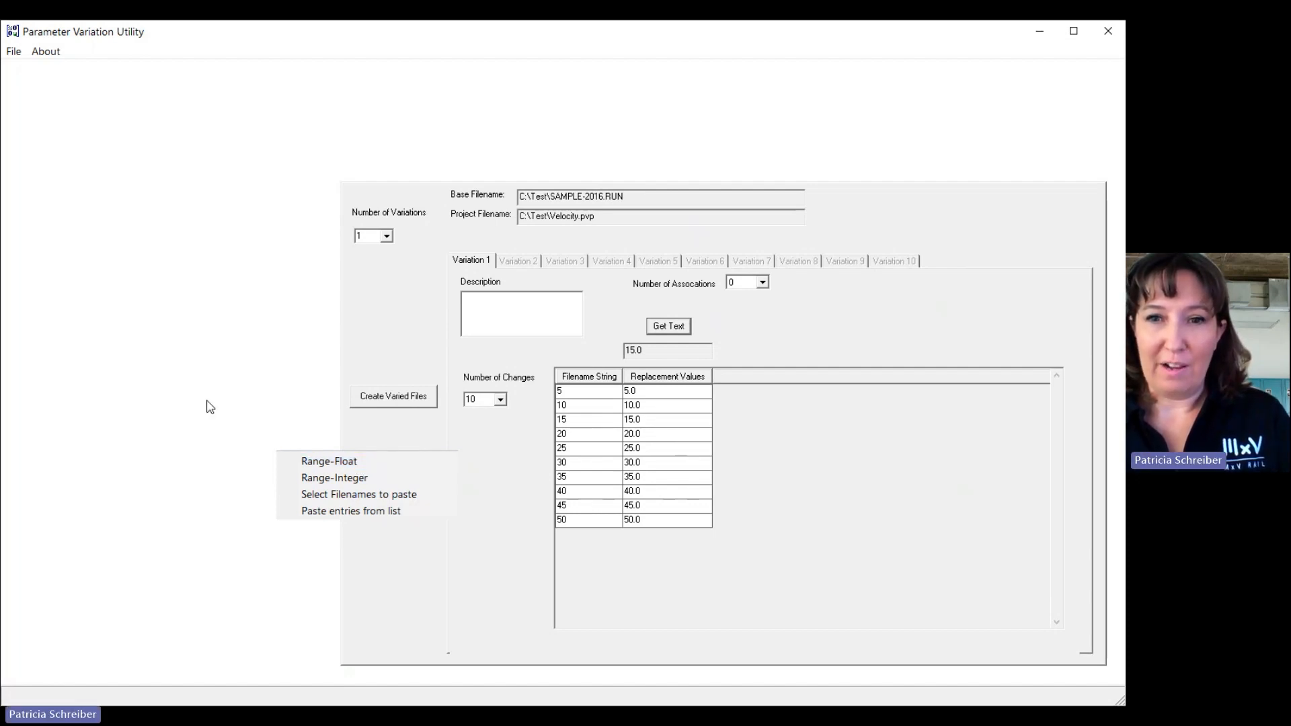
click(350, 461)
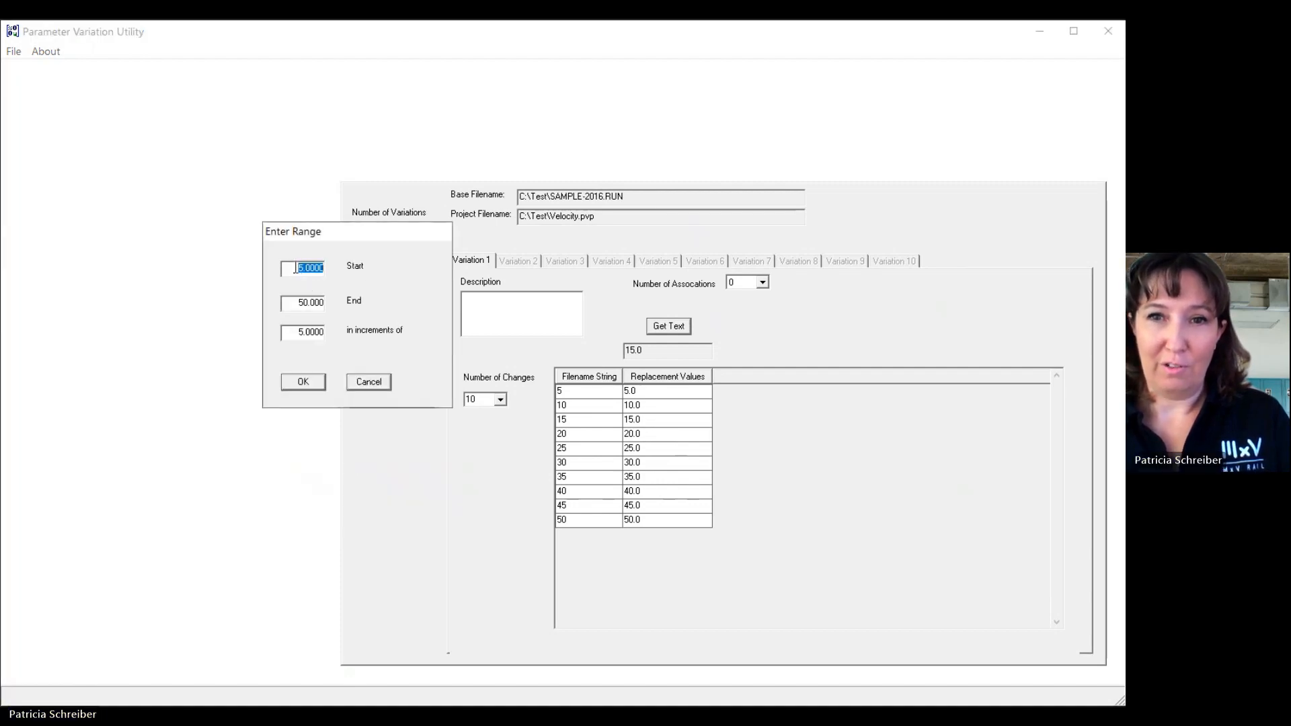
click(299, 306)
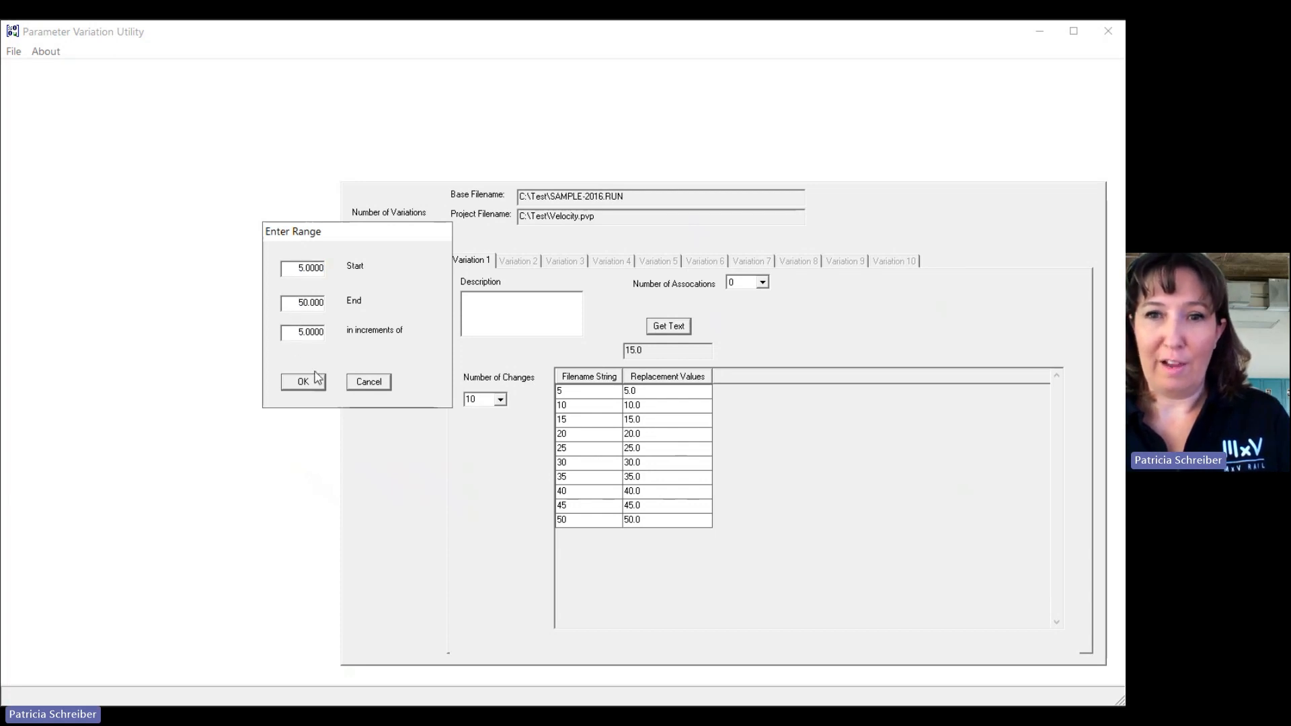
click(371, 385)
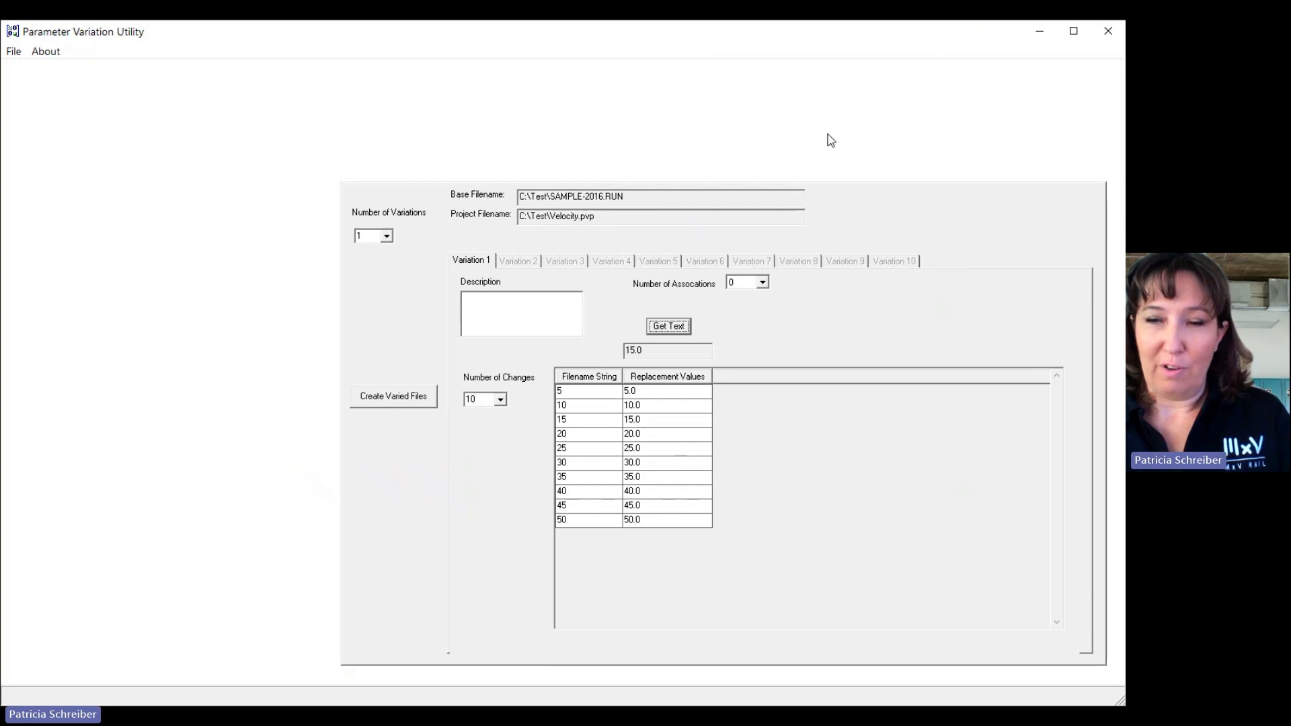
- Switch to the C:\Test folder in File Explorer and select the varied run files from 5_SAMPLE-2016.RUN to 50_SAMPLE-2016.RUN
key(alt+Tab)
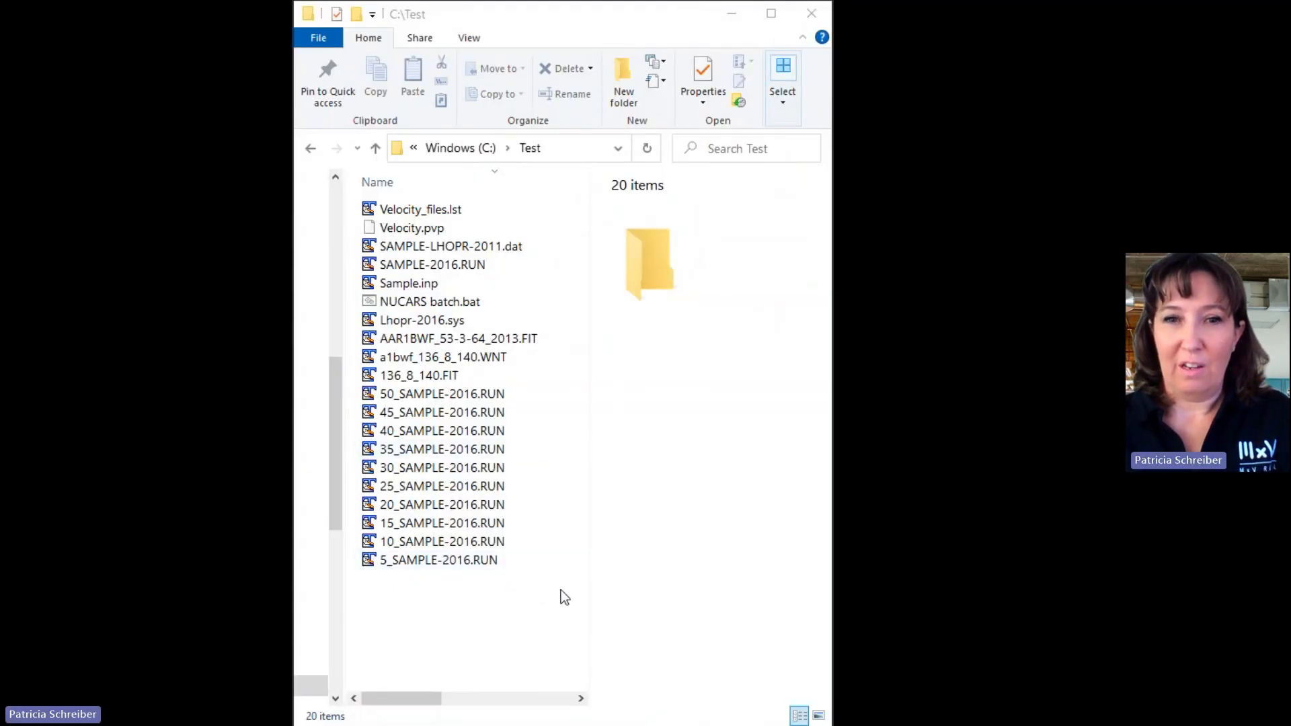
drag(526, 585, 450, 394)
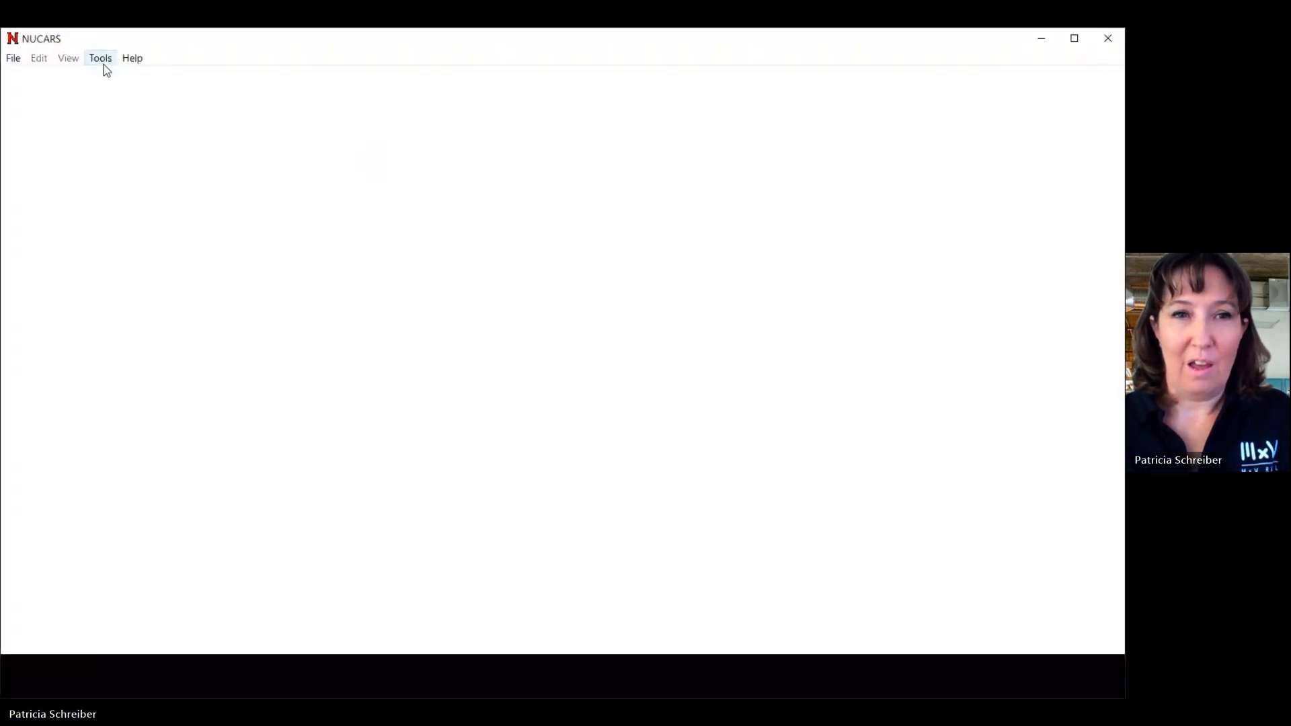
- In NUCARS, append the run files 5_SAMPLE-2016.RUN through 50_SAMPLE-2016.RUN to the existing batch file NUCARS batch.bat in C:\Test
click(103, 62)
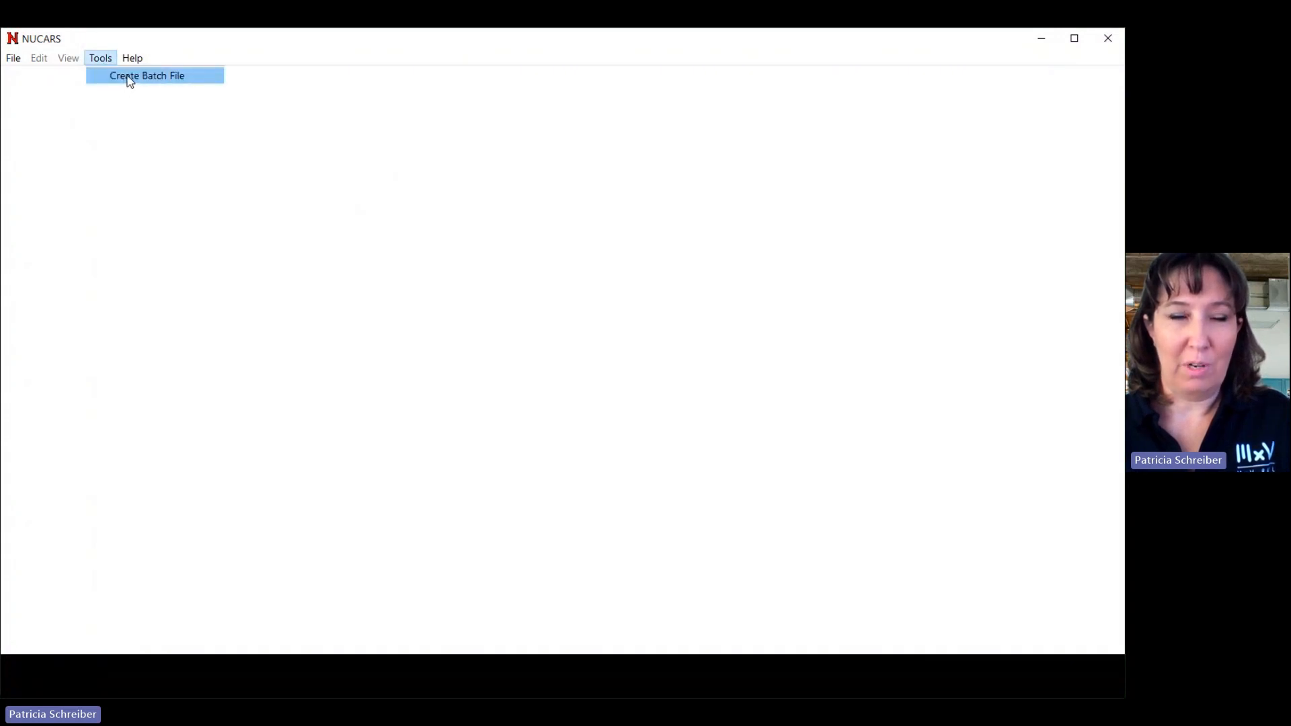
click(130, 77)
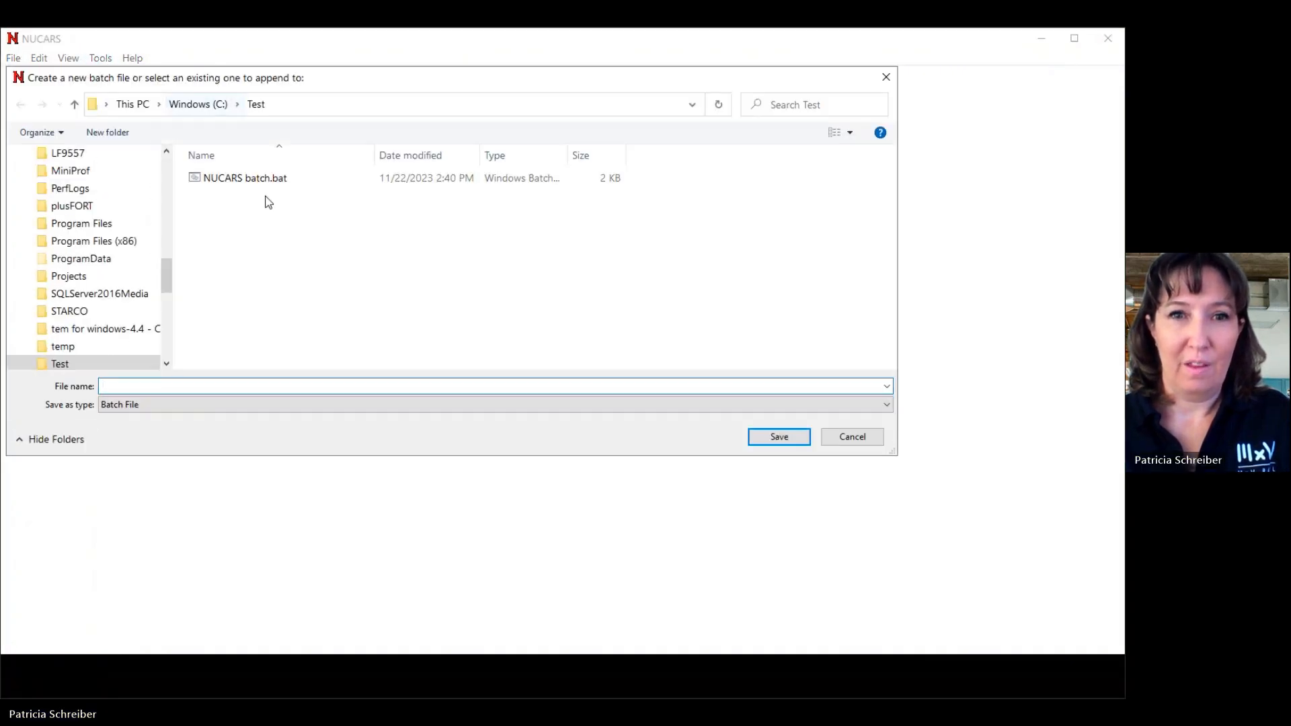
click(273, 183)
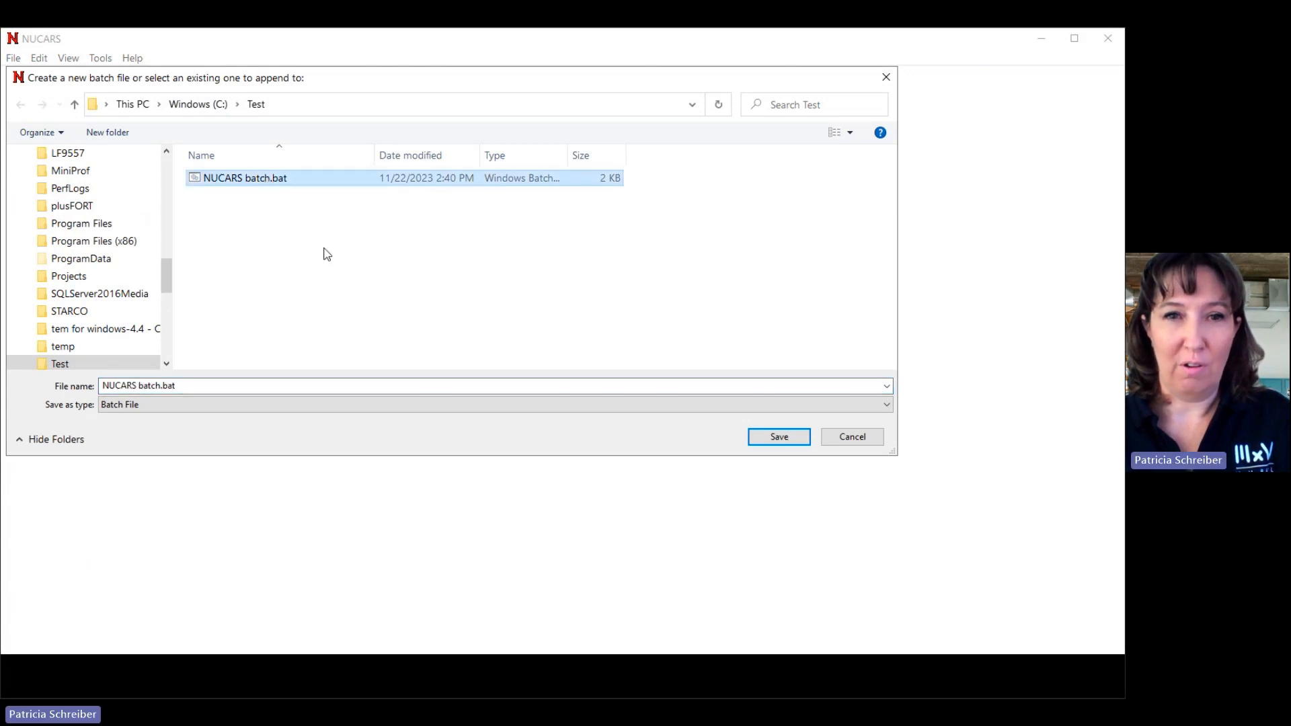
click(778, 437)
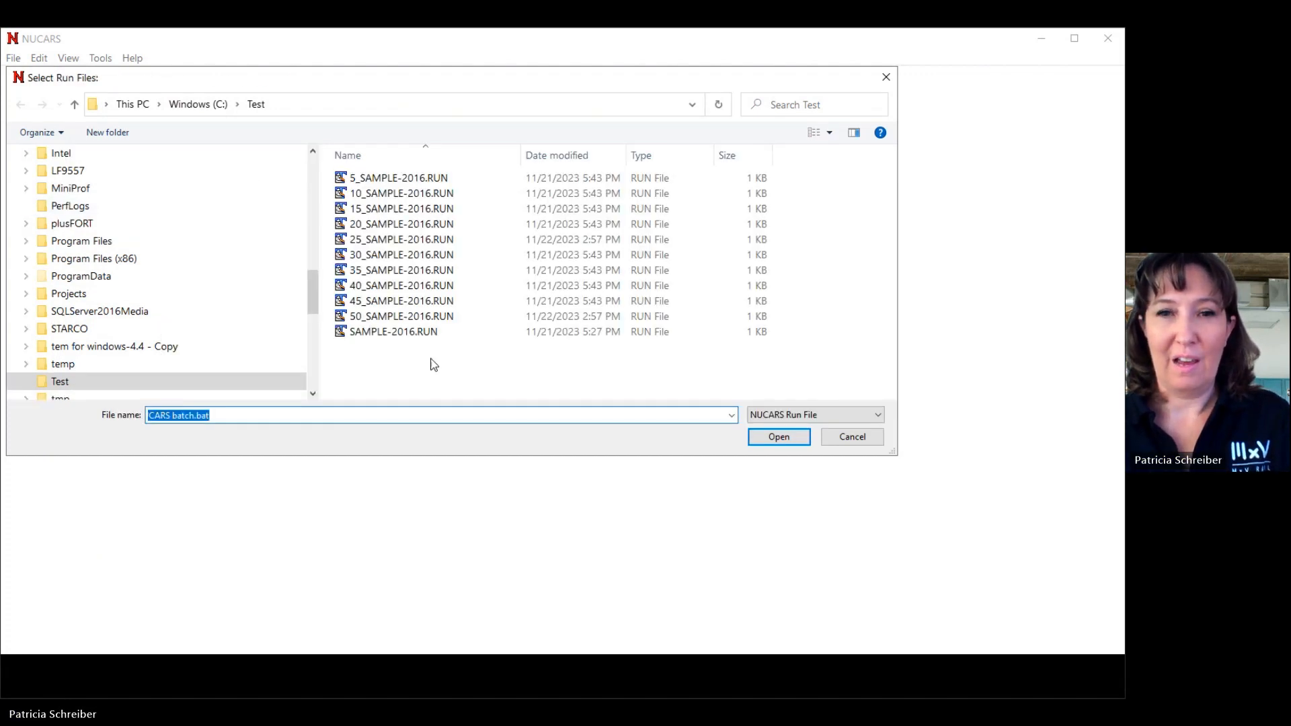
click(446, 320)
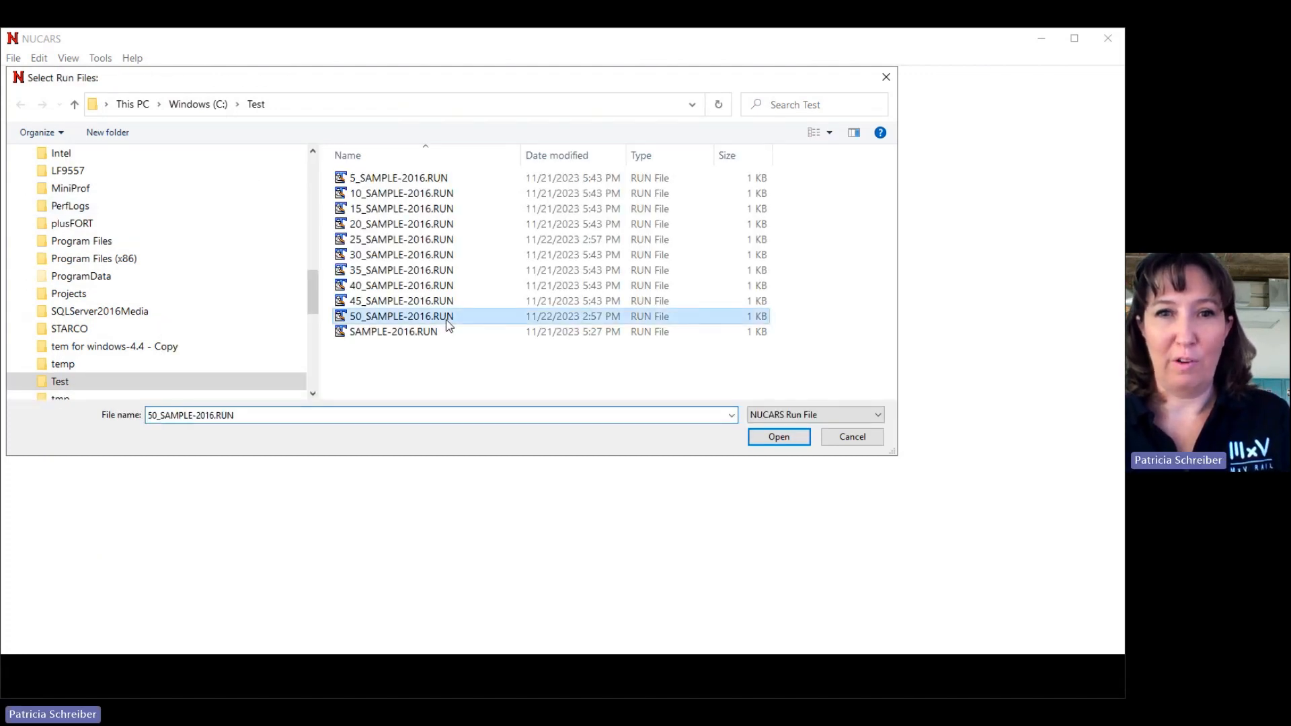
shift+click(432, 180)
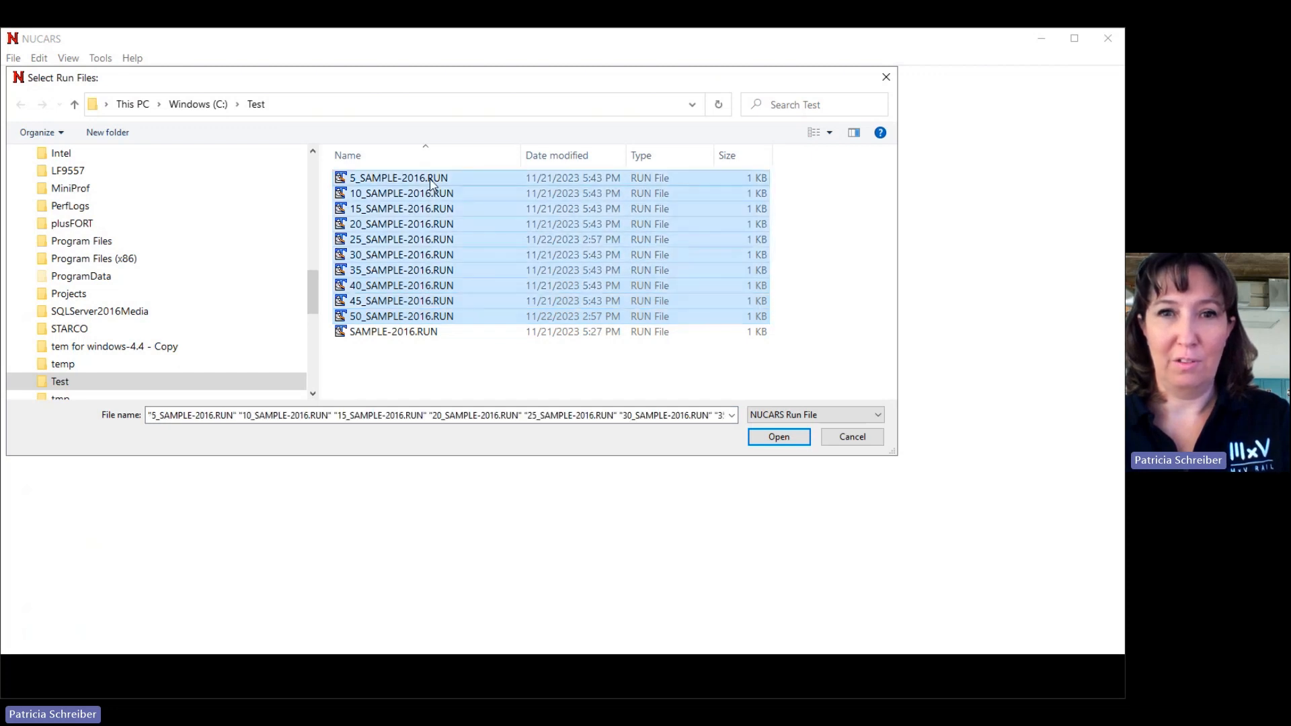
click(782, 441)
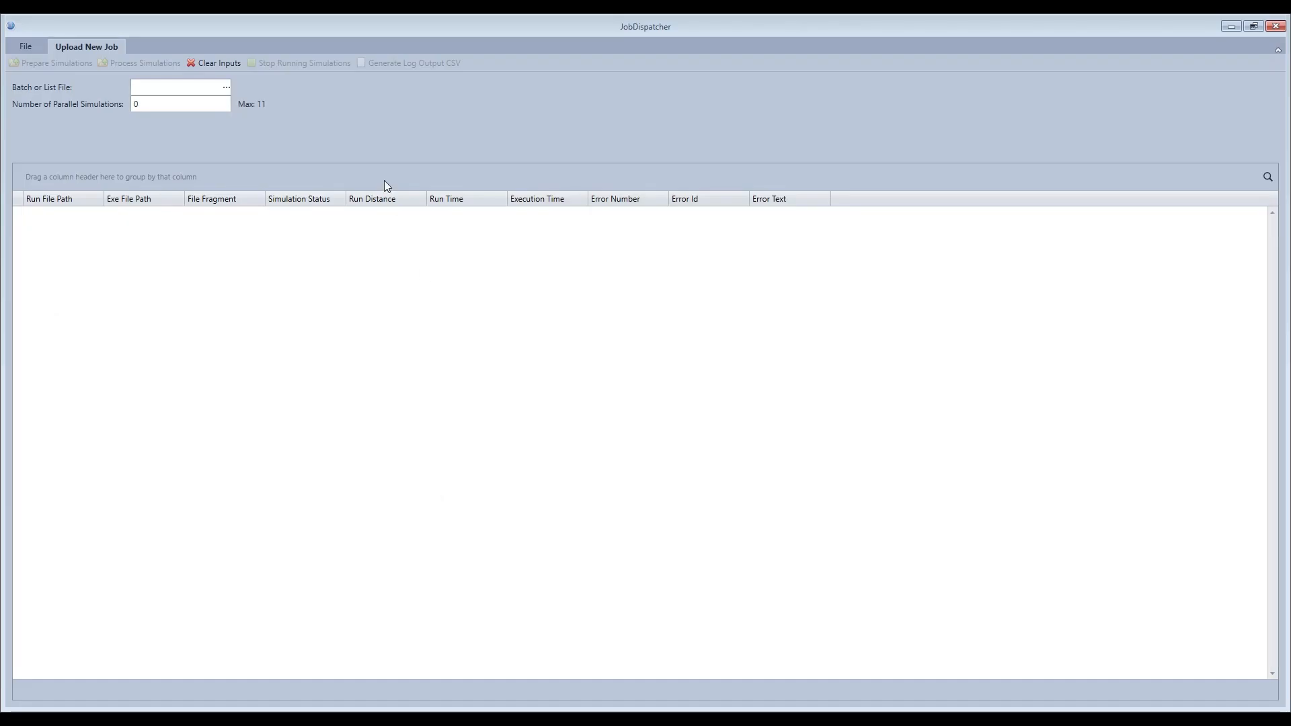
- In JobDispatcher, load NUCARS batch.bat from C:\temp\Test as the job's batch file, using the Process Batch File type
click(226, 89)
click(546, 337)
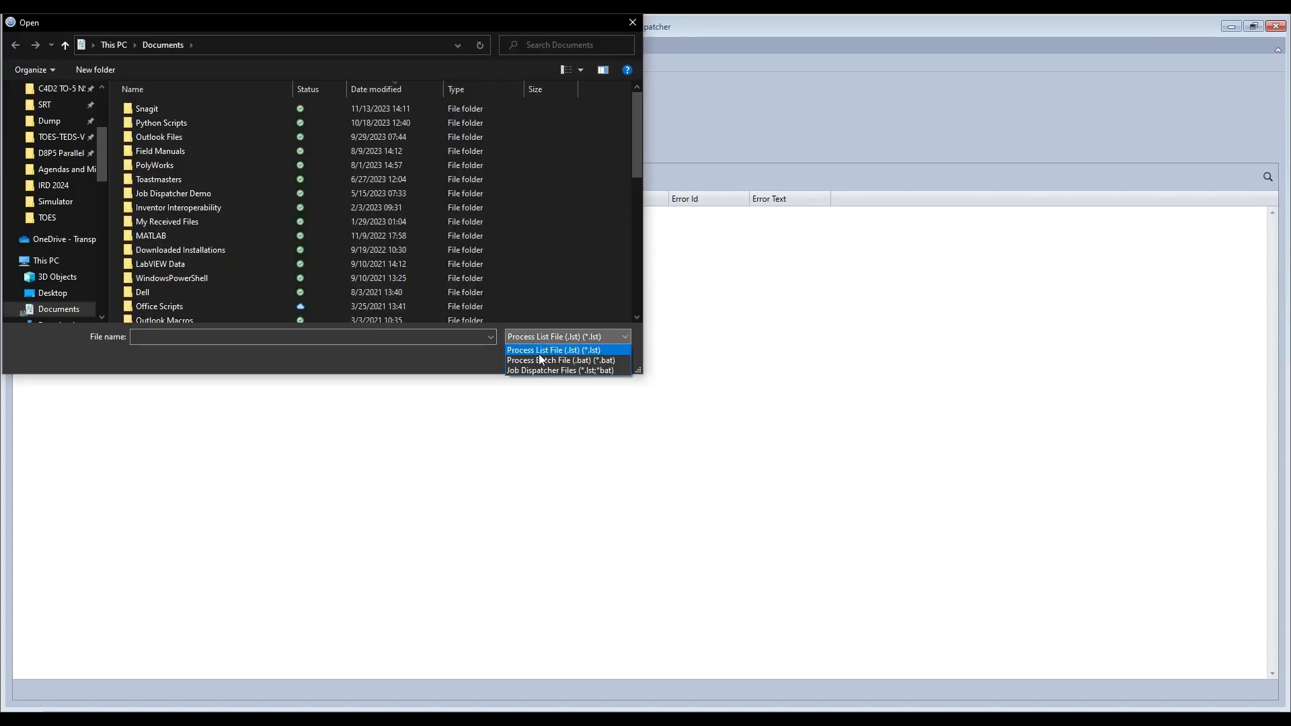
click(546, 348)
click(422, 338)
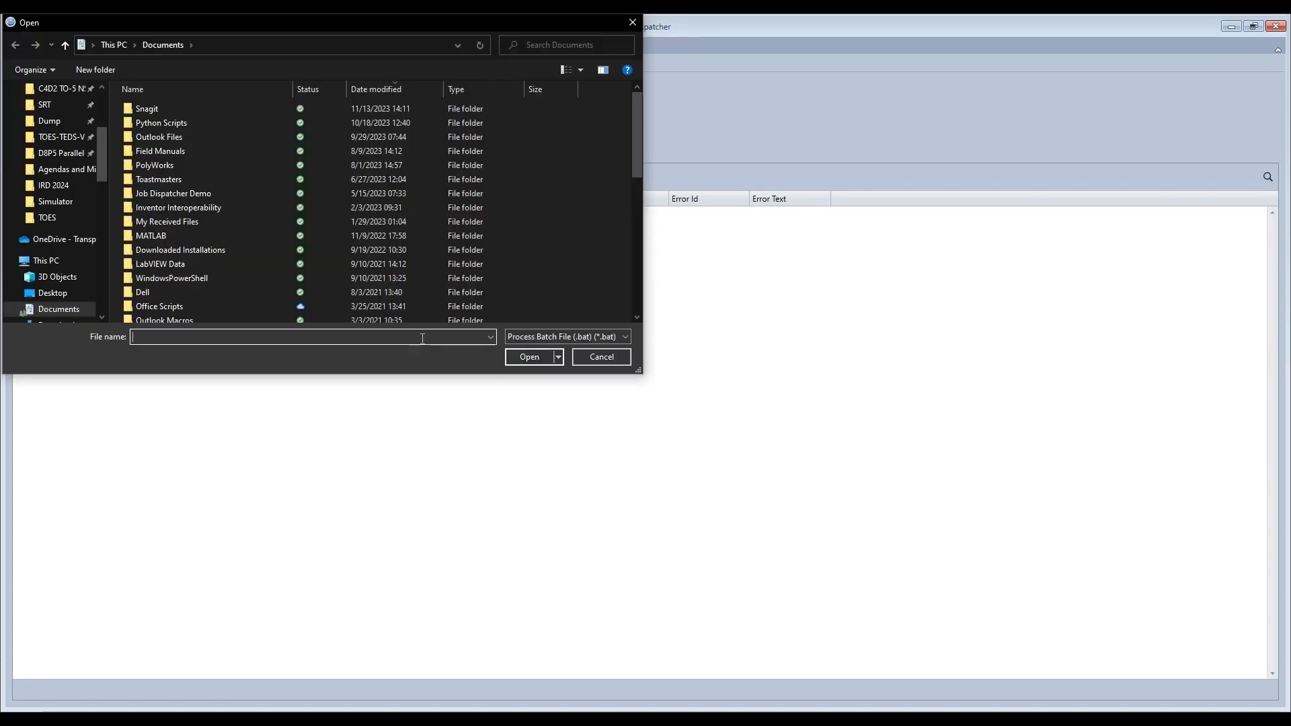
text(C:\temp\Test)
key(Return)
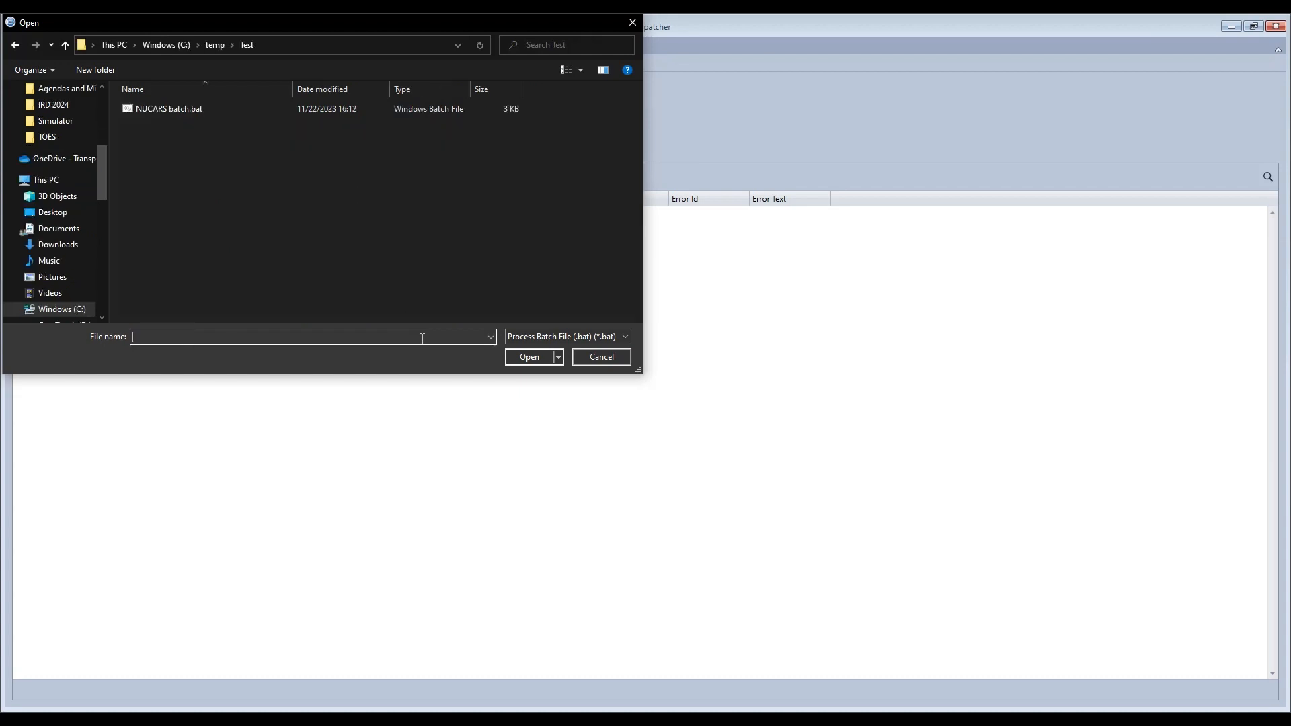
double_click(202, 114)
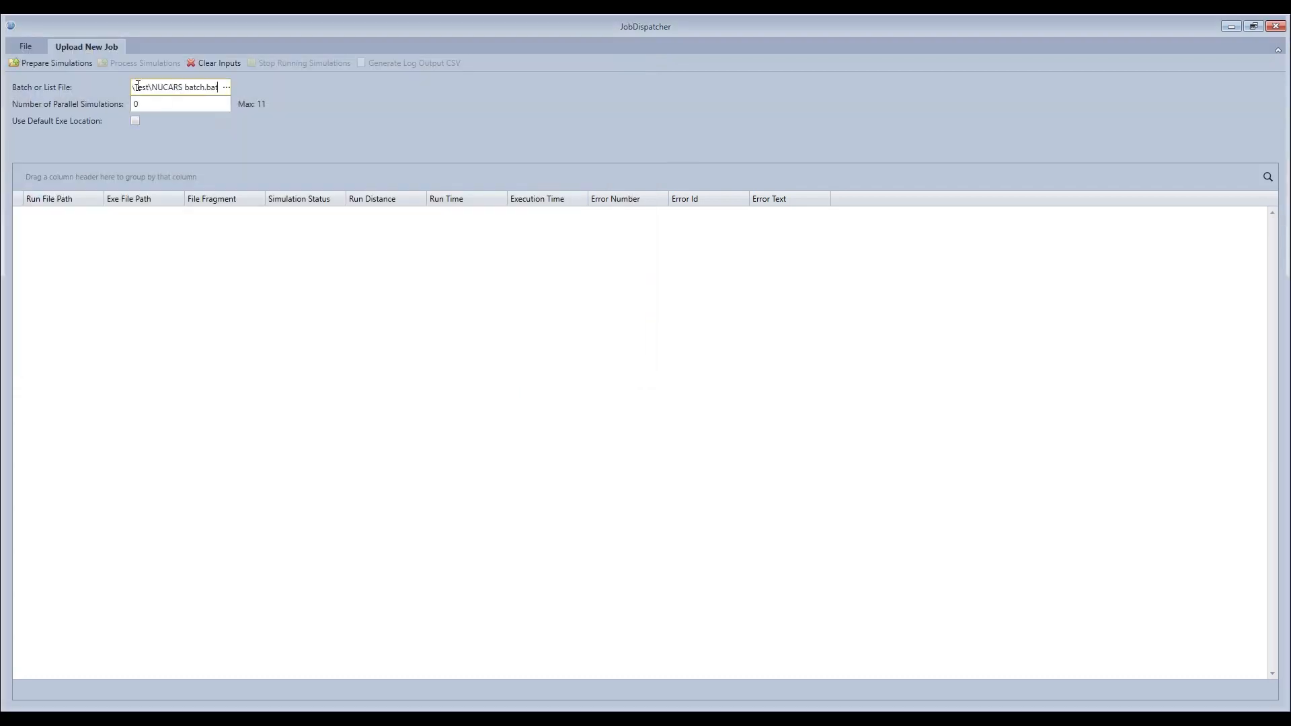
- Prepare the simulations from the batch file and process them with the number of parallel simulations set to 7
click(70, 68)
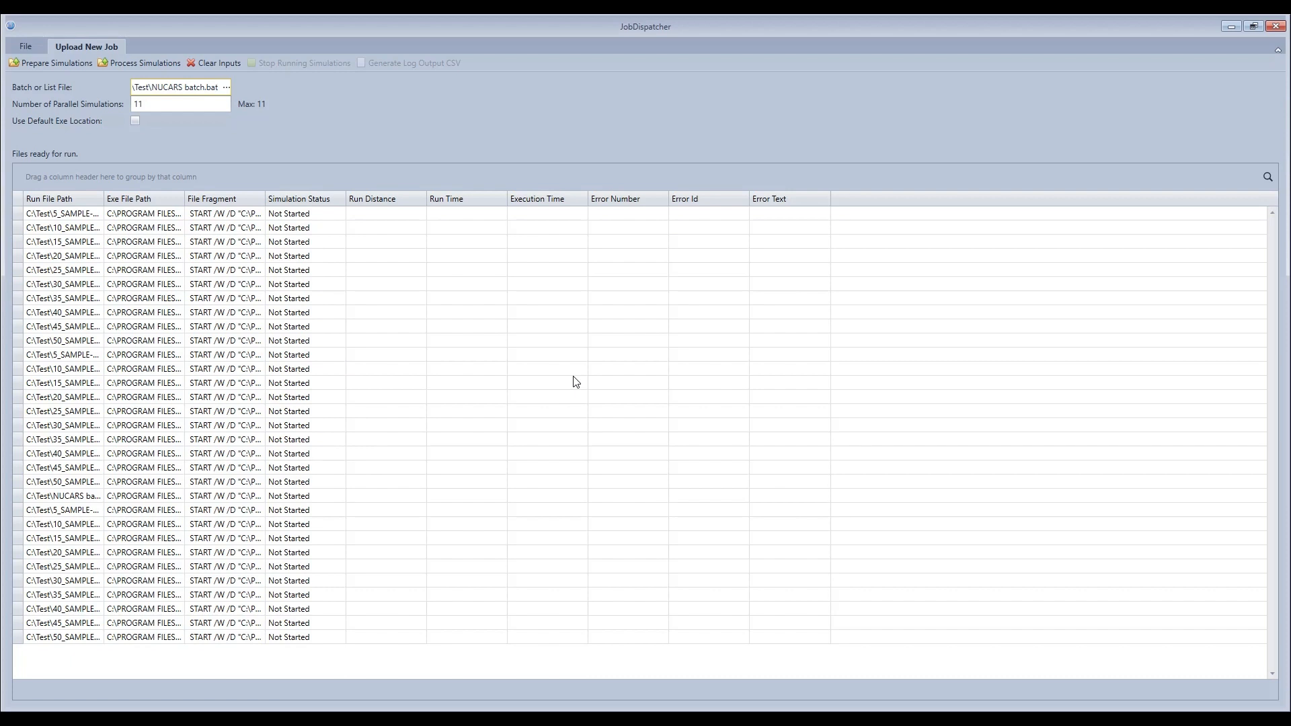
click(175, 105)
click(156, 66)
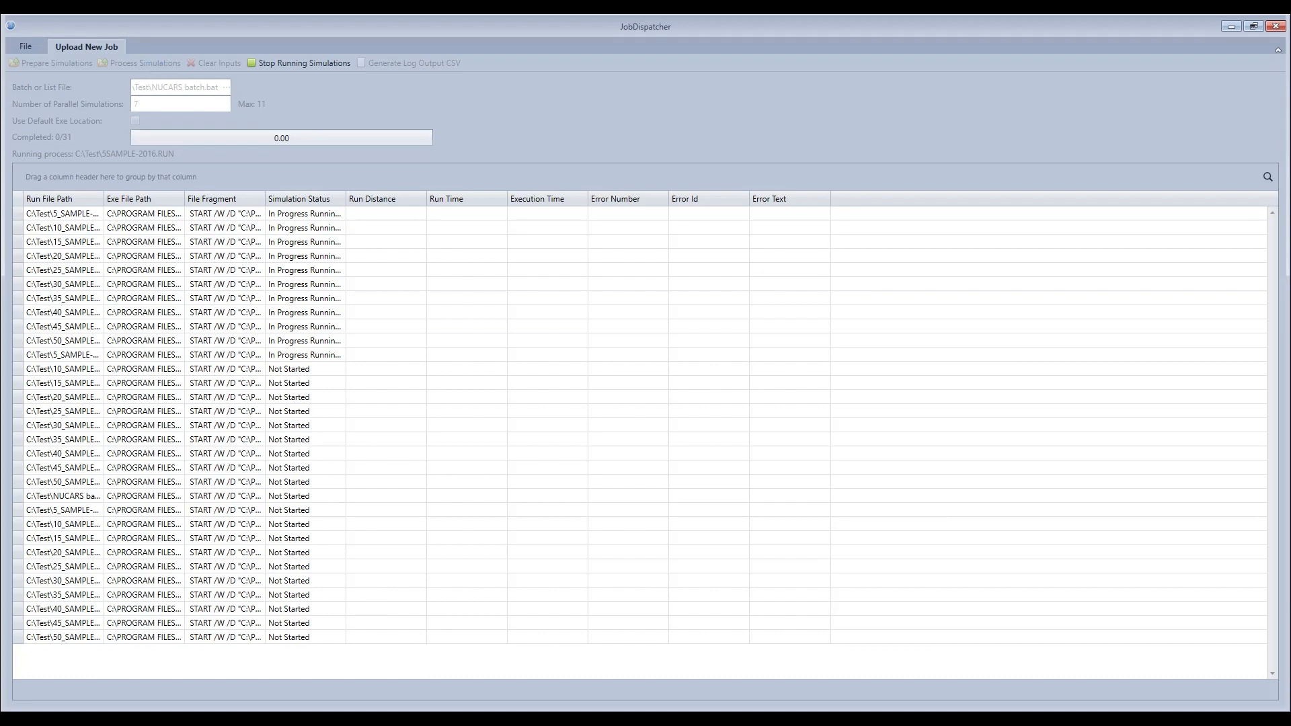
- Check the running NUCARS windows and sort the simulation list by Simulation Status in ascending order
mouse_move(534, 693)
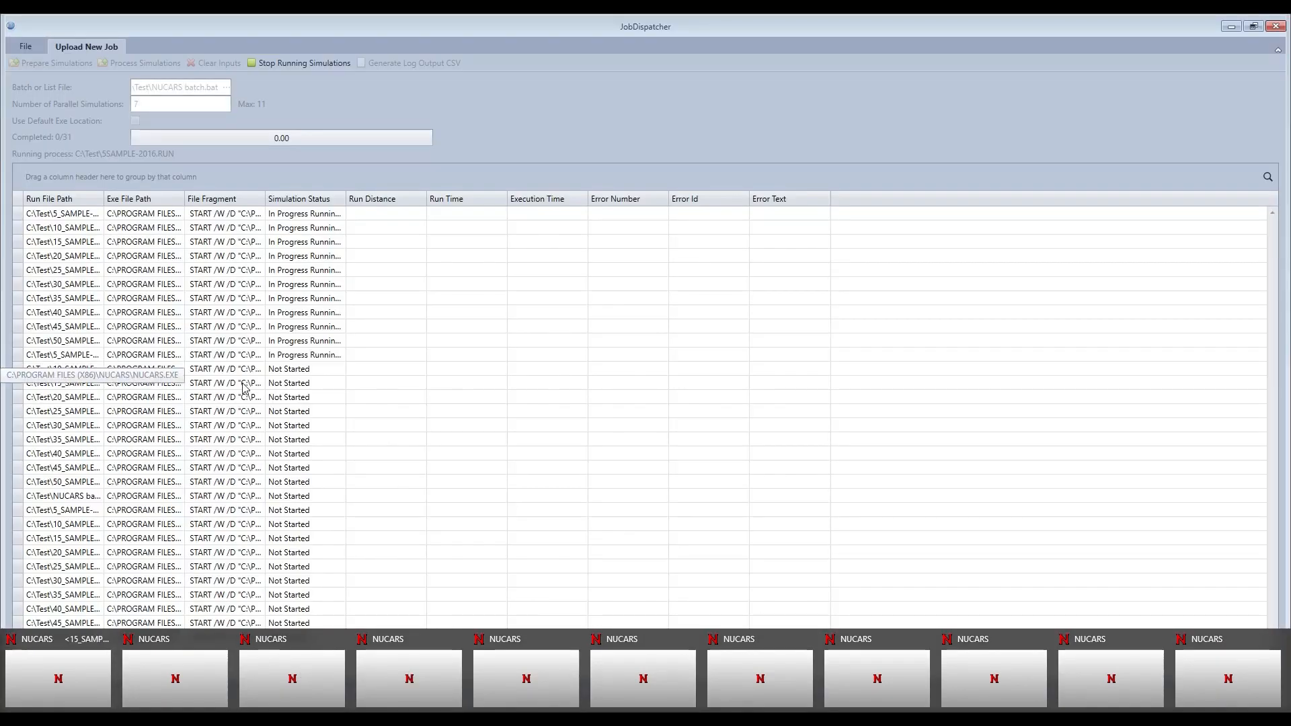
click(439, 386)
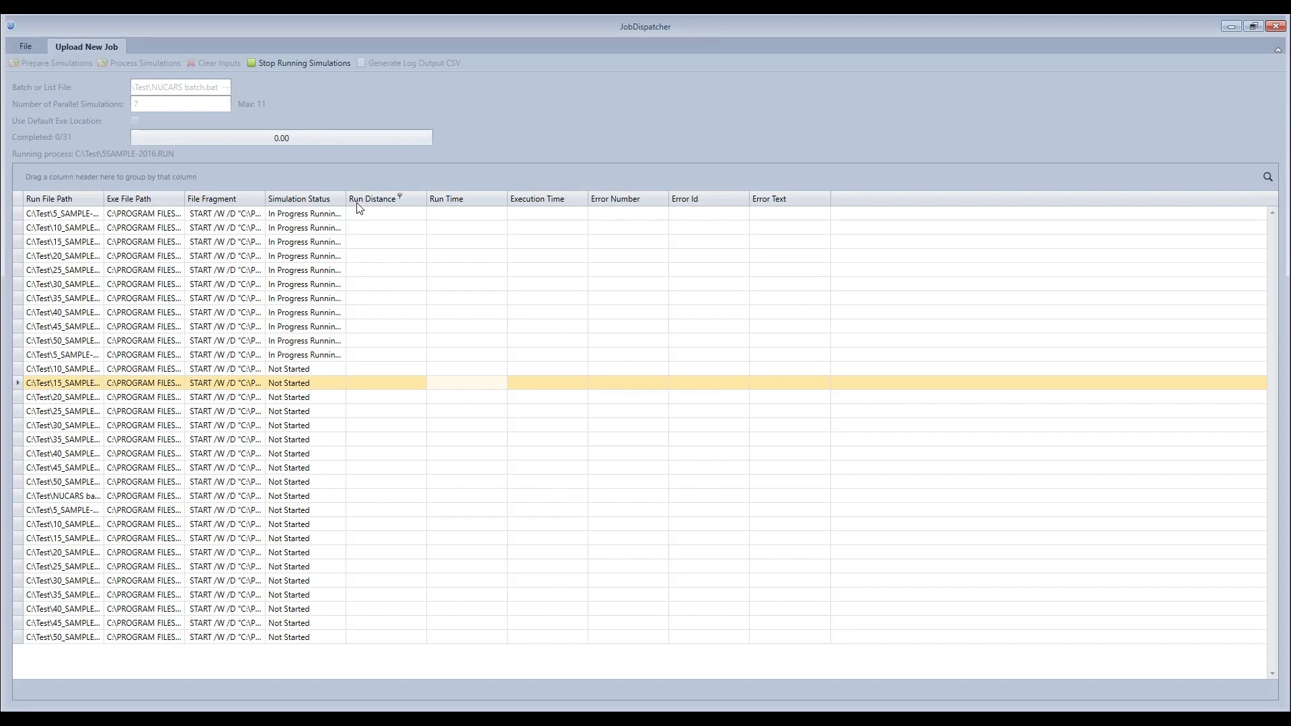
click(380, 199)
click(337, 199)
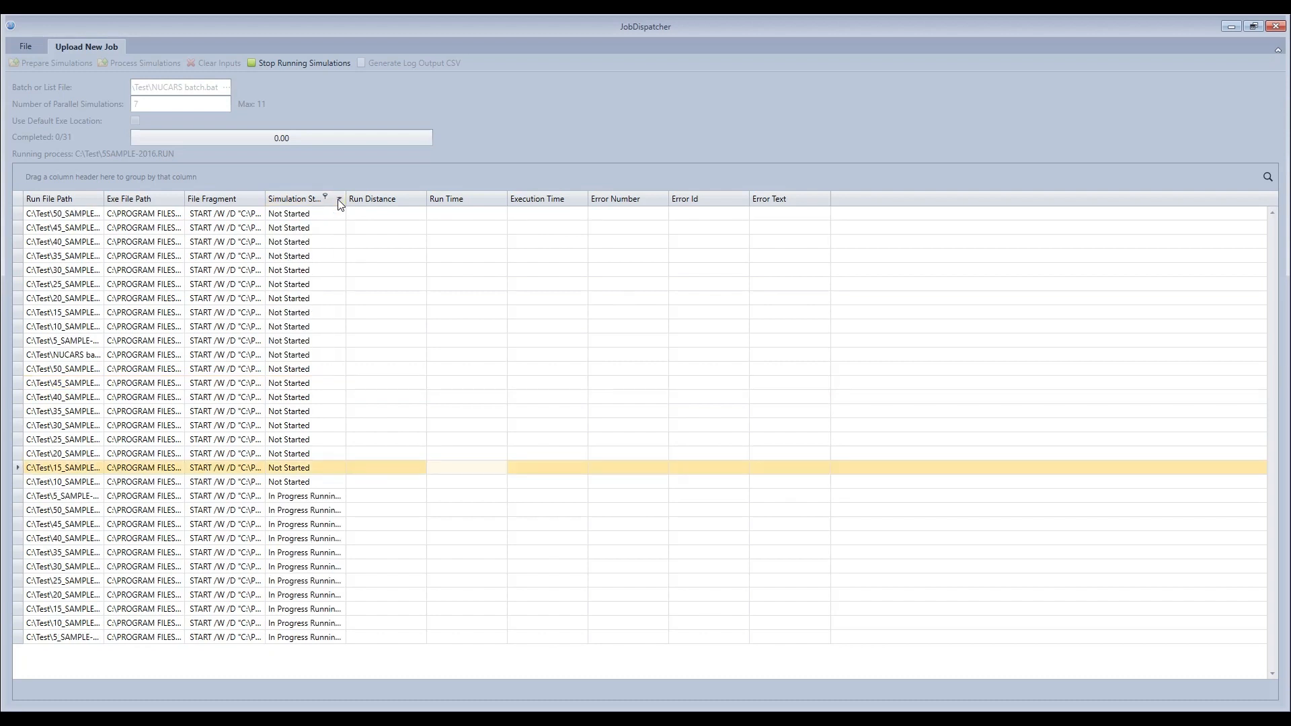
click(338, 199)
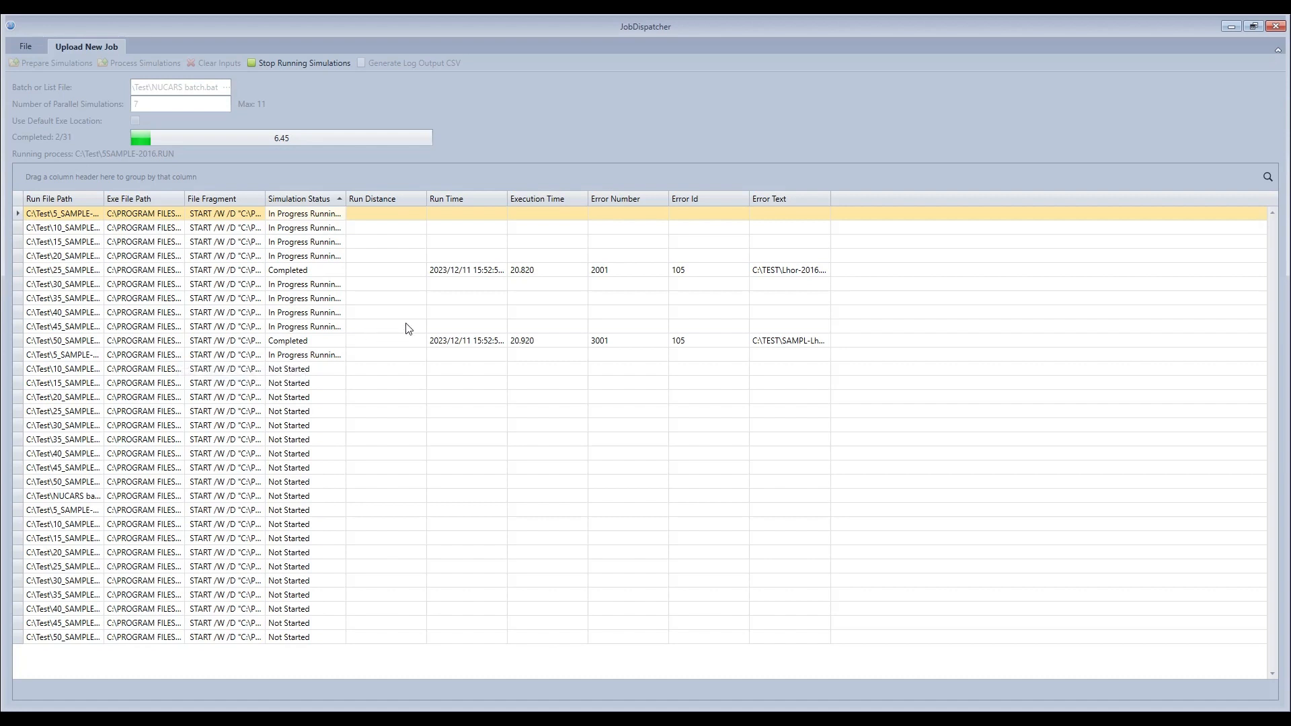
- Widen the Error Id, Error Text, Run Distance and Execution Time columns of the simulation list
drag(749, 198, 831, 198)
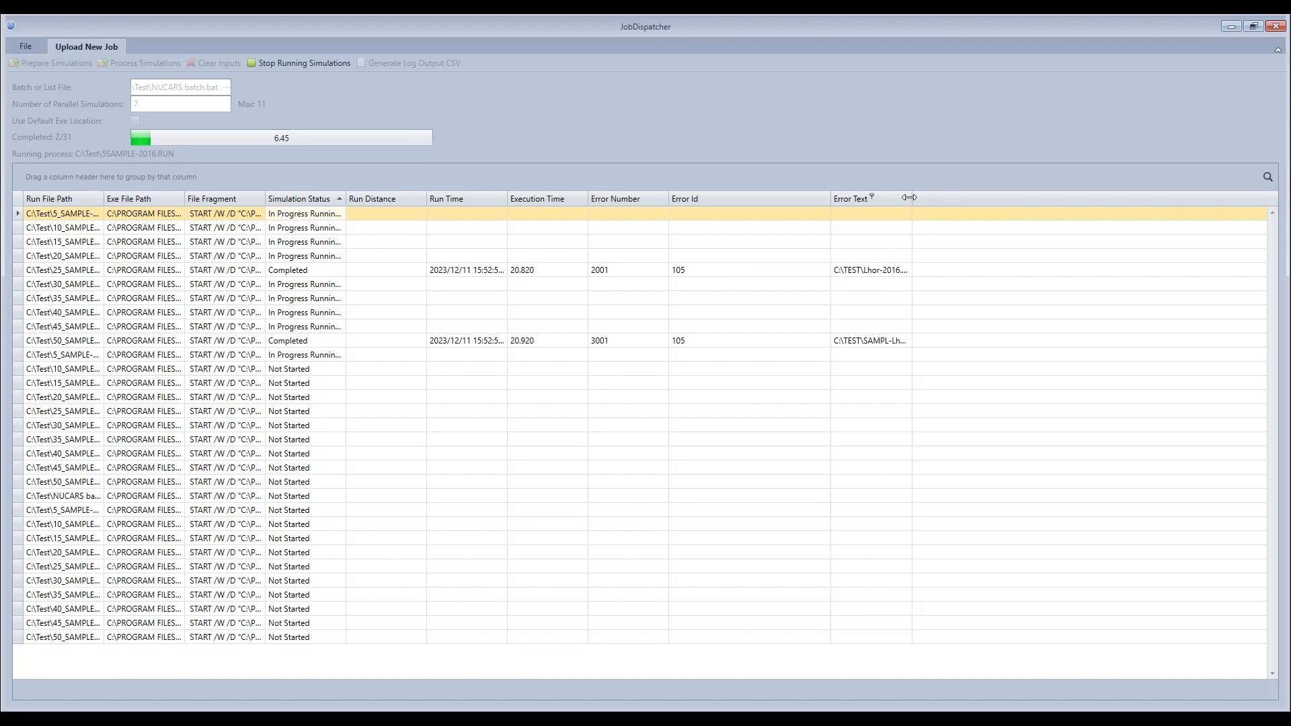
drag(912, 198, 1080, 197)
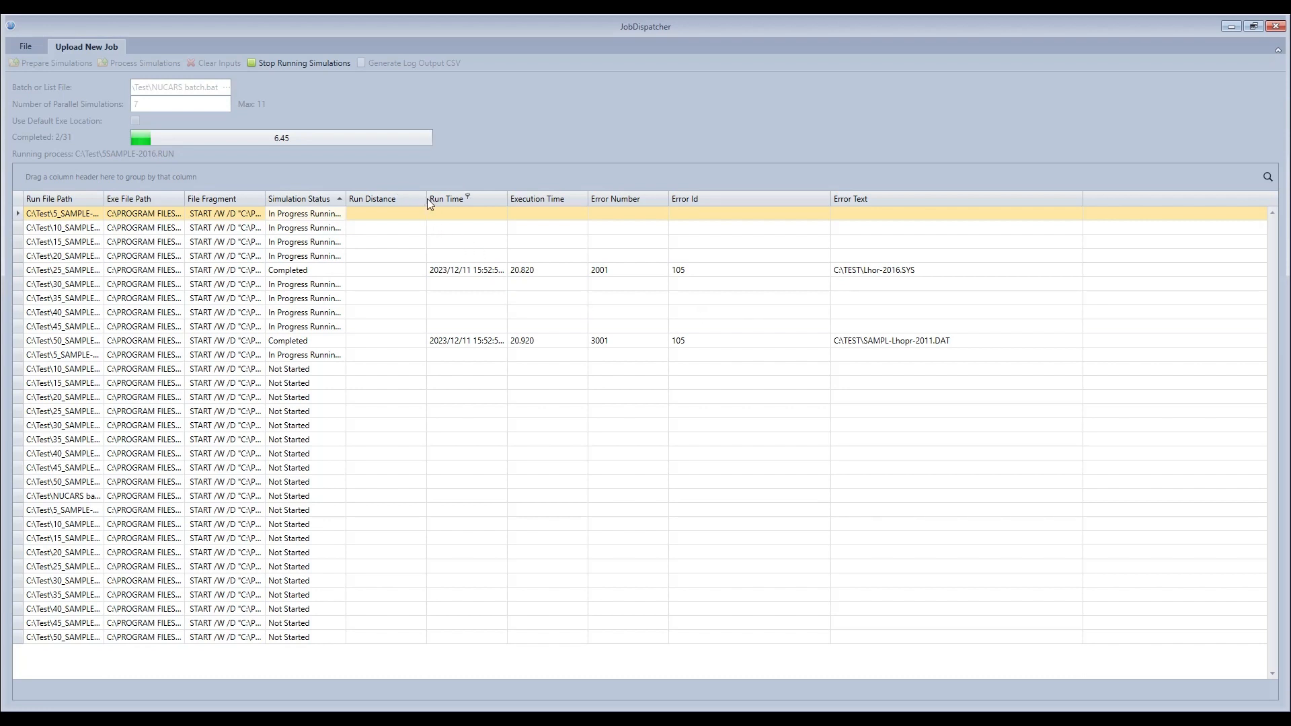
drag(424, 199, 461, 199)
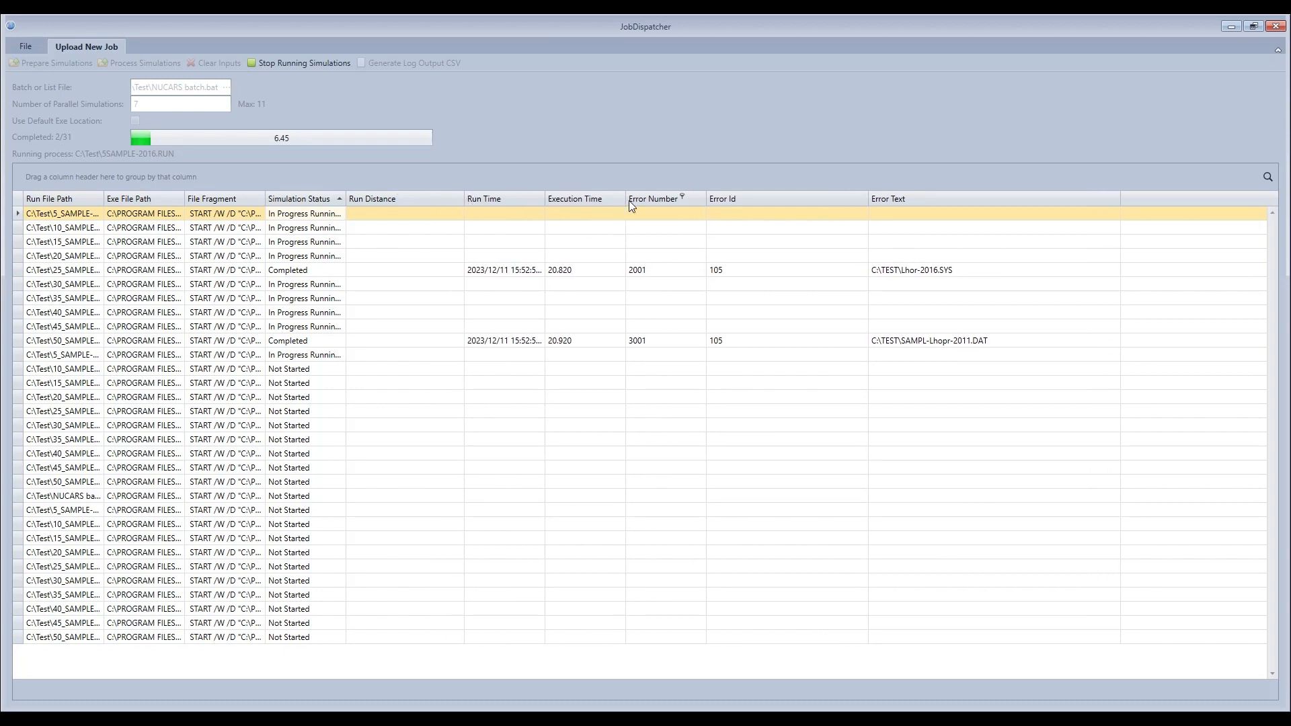
drag(627, 199, 657, 199)
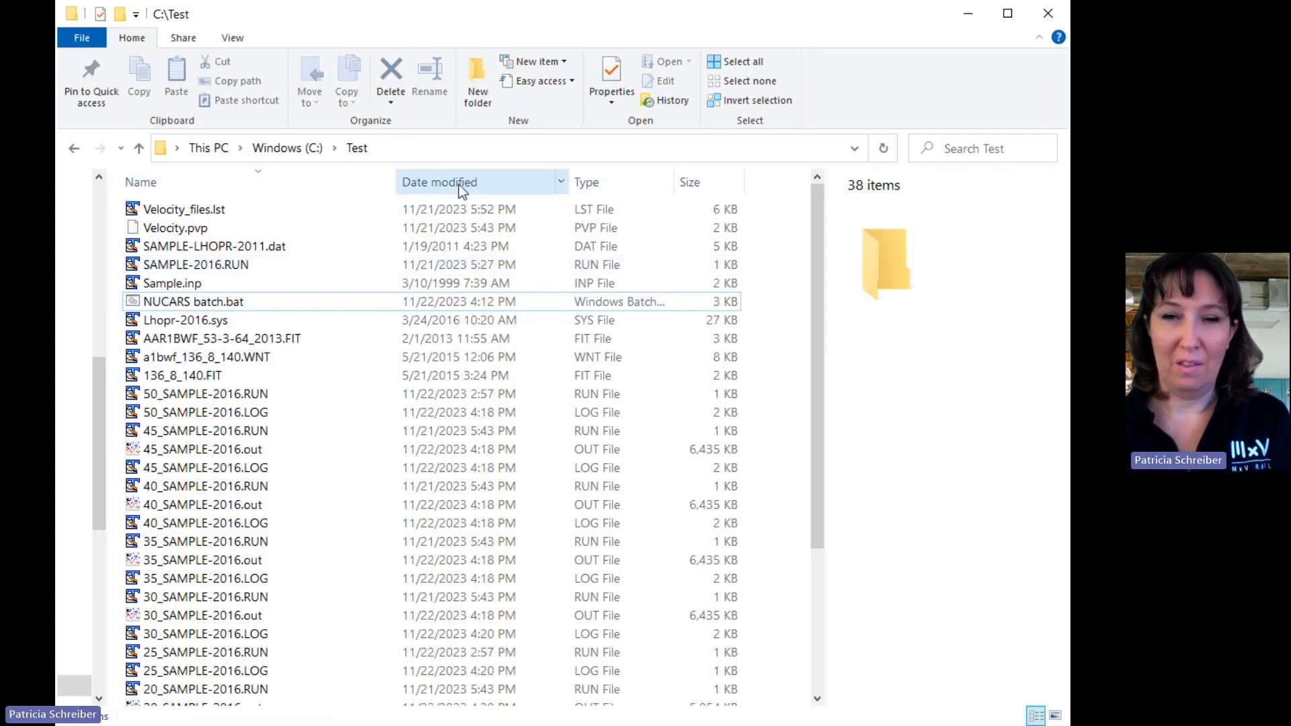
- Switch to the C:\Test folder in File Explorer, sort it by date modified with newest first, and examine the generated files and NUCARS batch.bat
click(459, 184)
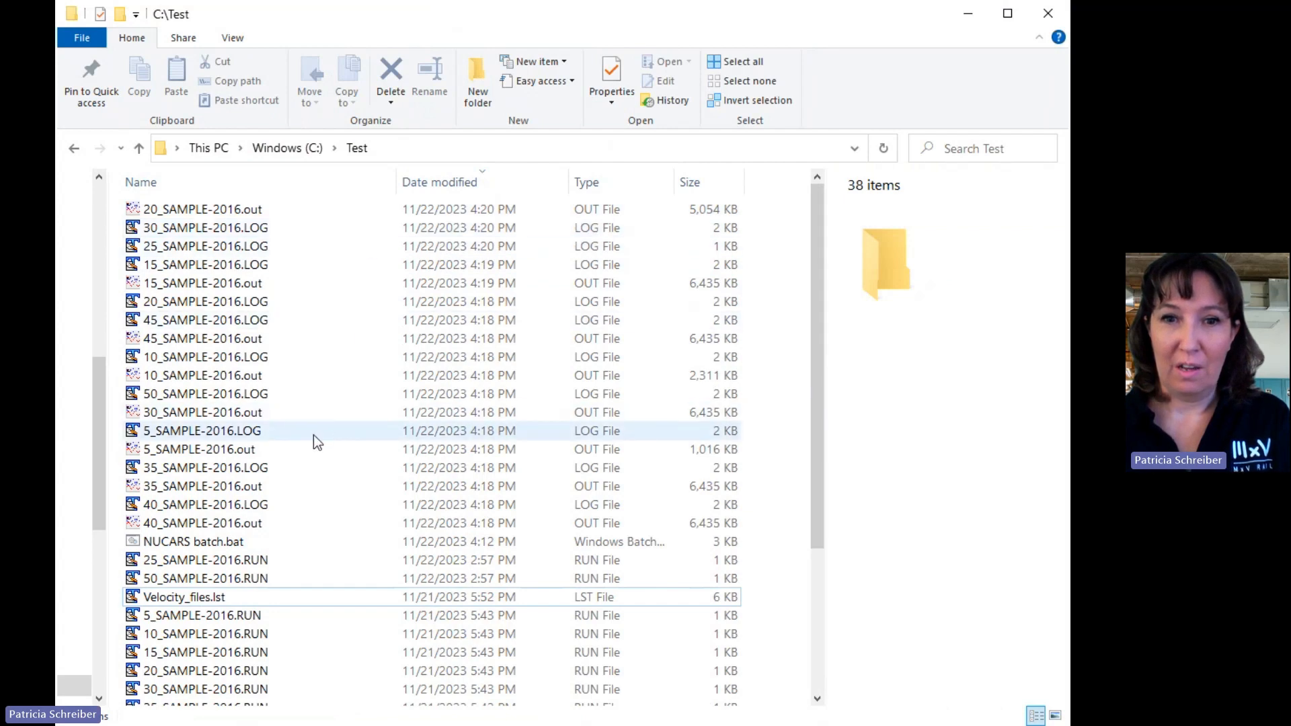
scroll(411, 537, down, 4)
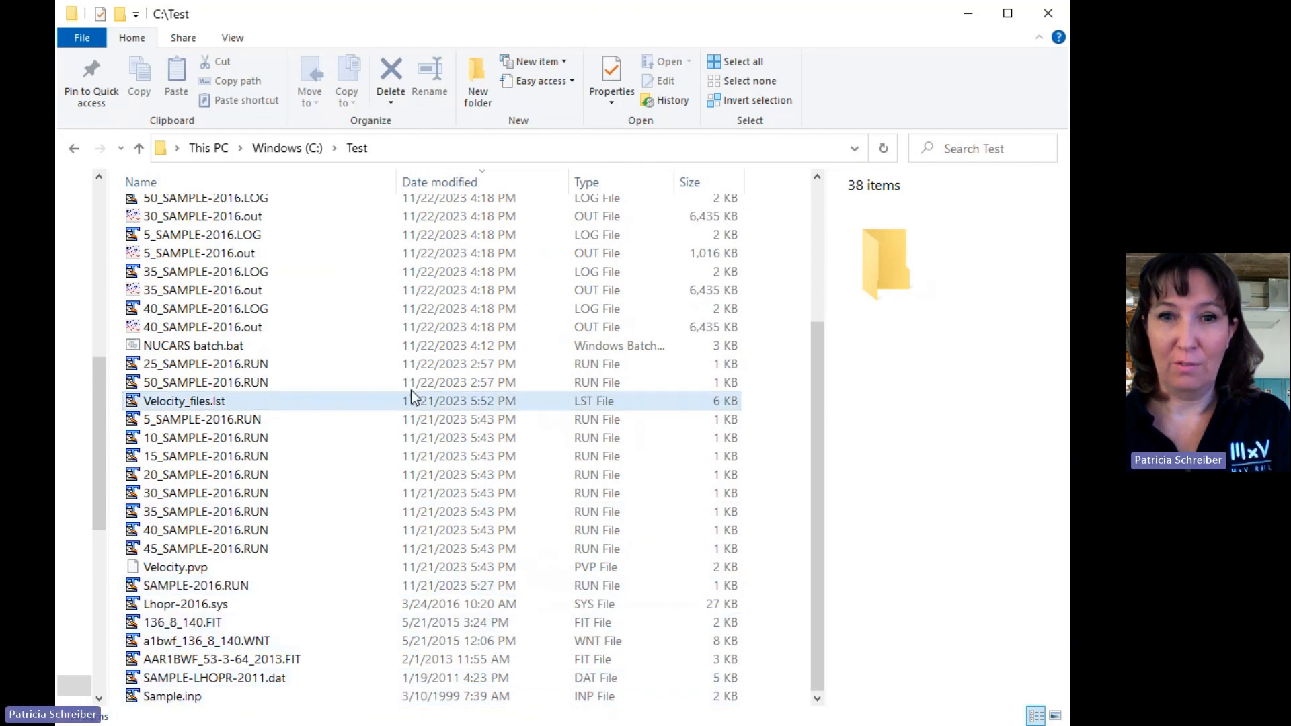
click(219, 348)
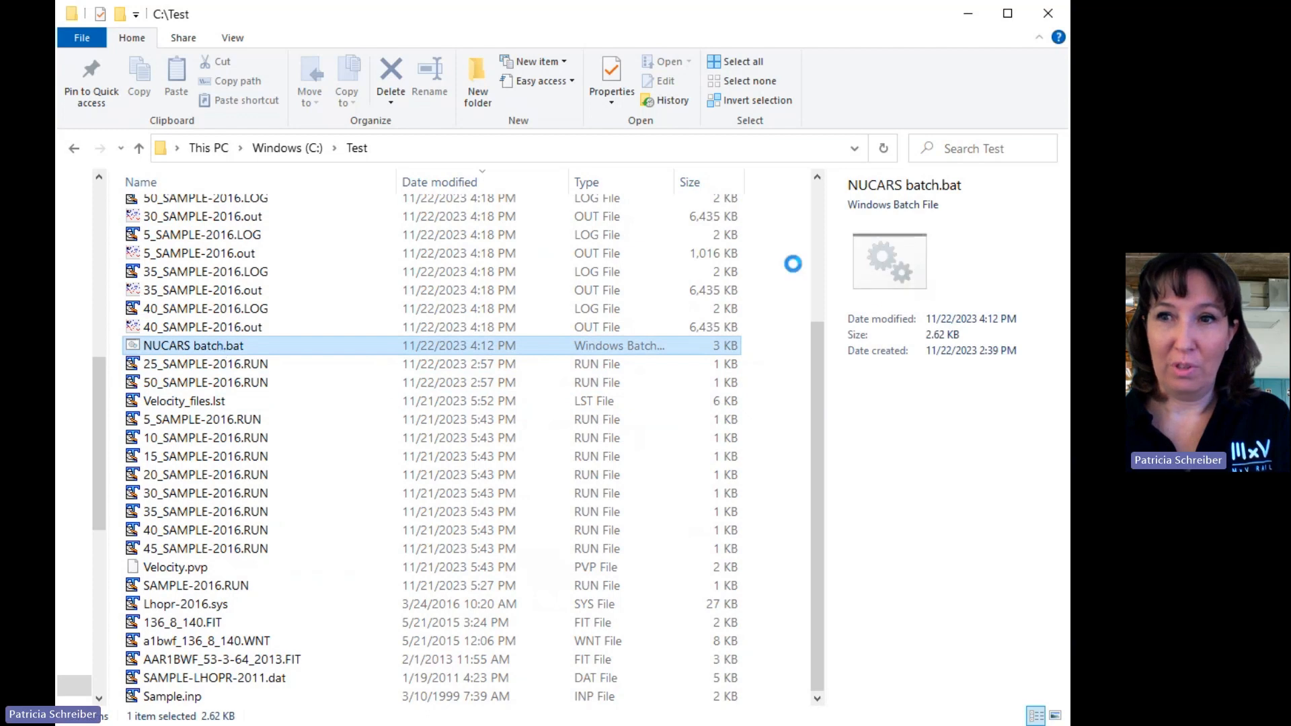
scroll(430, 344, up, 4)
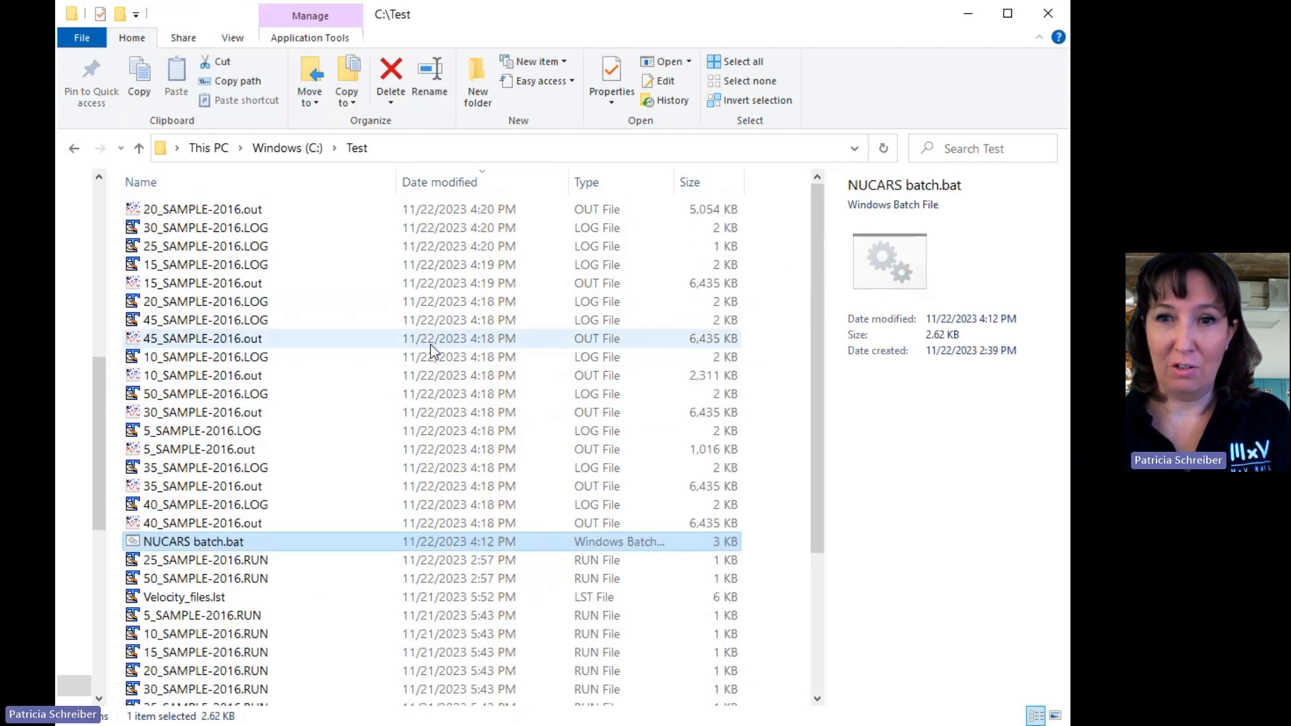
click(1078, 87)
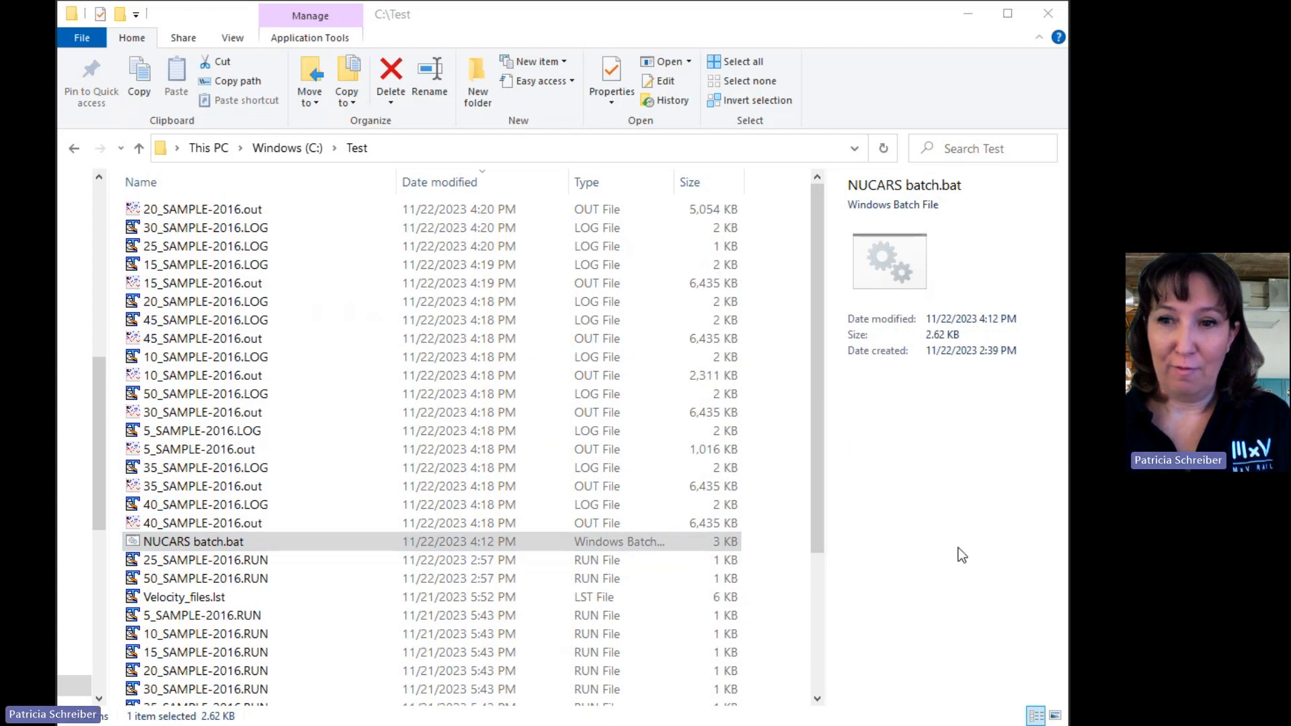